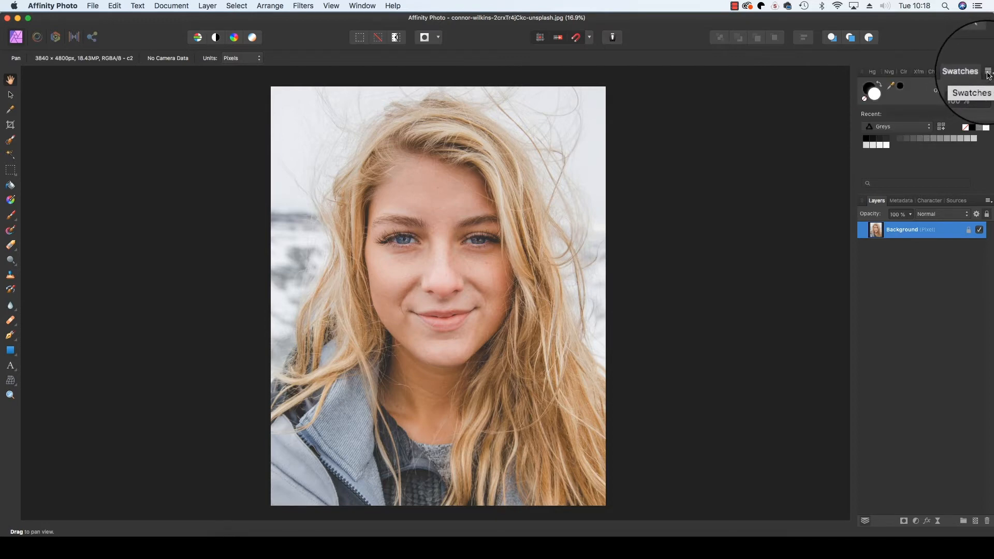
- Start Create Palette From Image in the Swatches panel and load ivan-dodig-R21SyyJDFgc-unsplash.jpg as the source
{"action": "left_click", "coordinate": [988, 73]}
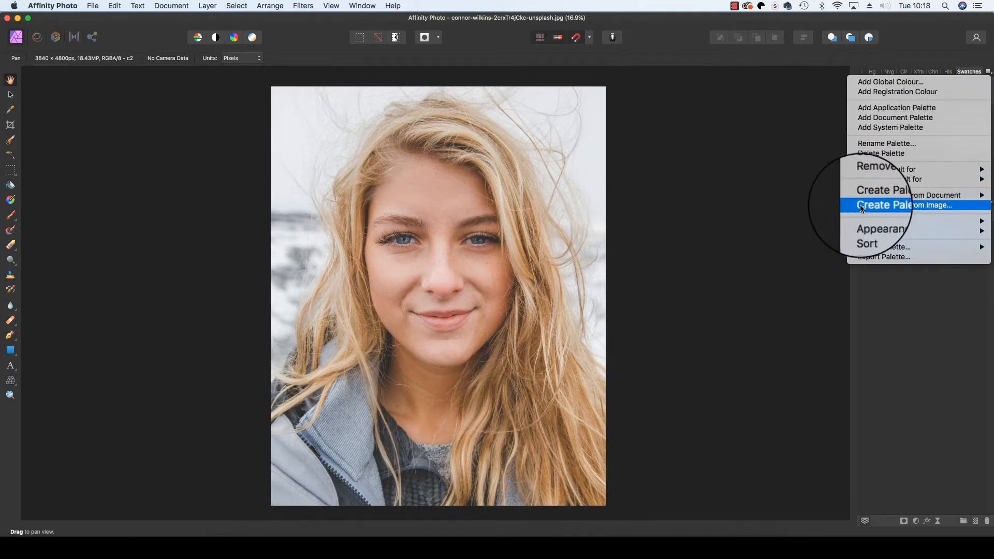
{"action": "left_click", "coordinate": [949, 209]}
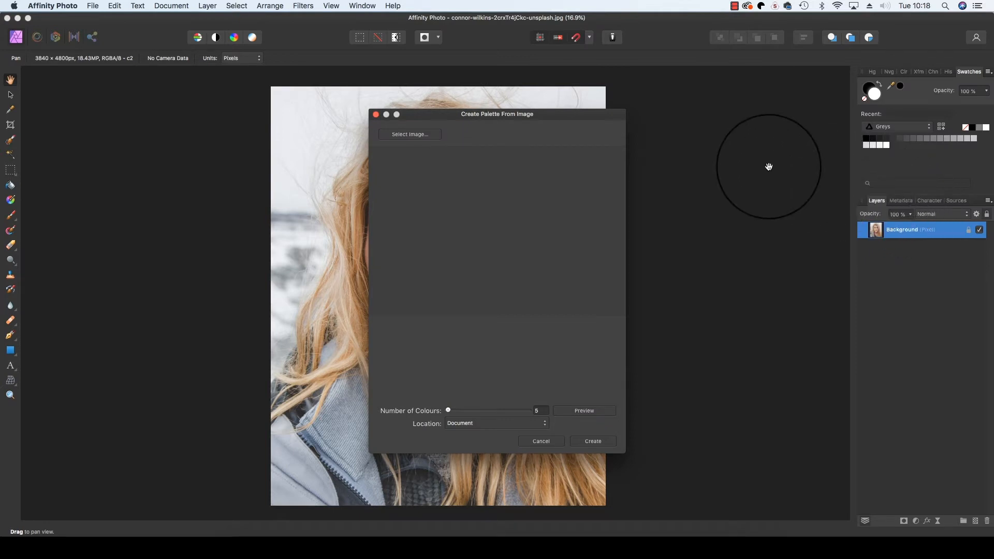
{"action": "left_click", "coordinate": [407, 135]}
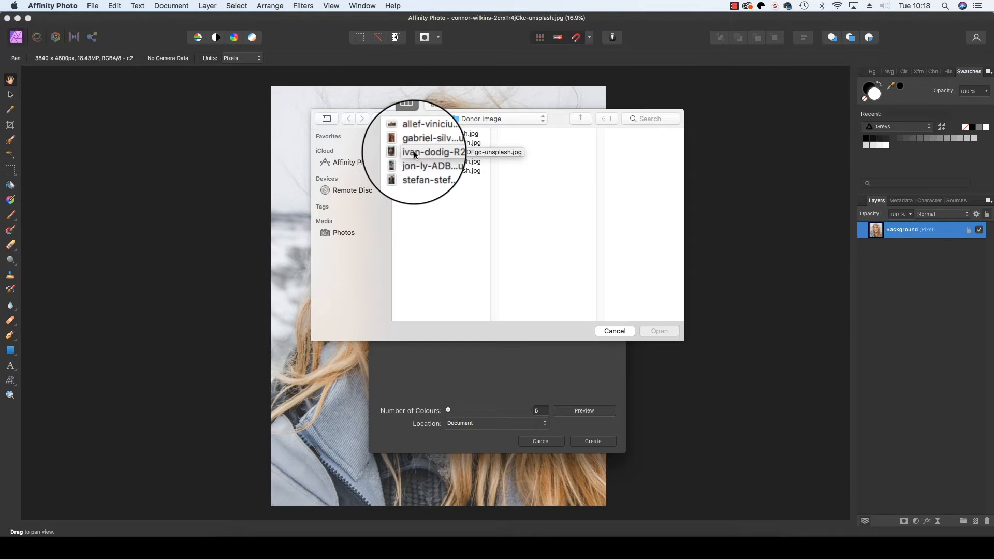
{"action": "left_click", "coordinate": [414, 151]}
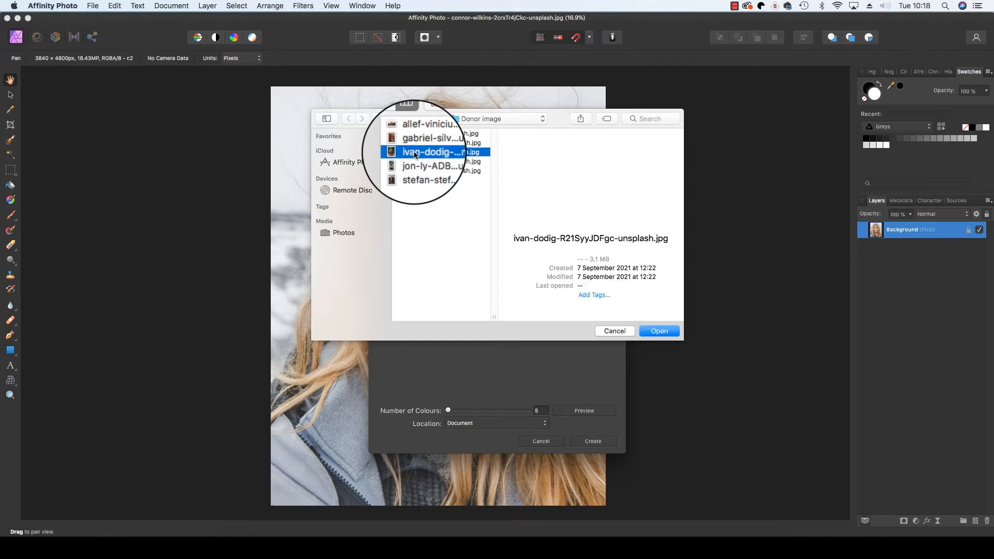
{"action": "left_click", "coordinate": [662, 331]}
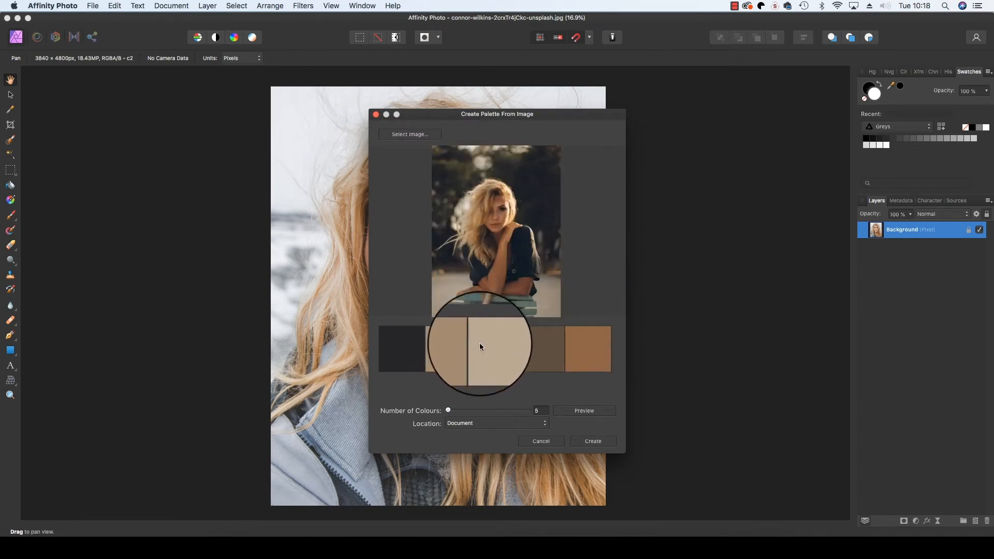
- Set Number of Colours to 3, preview it, and create the brown-beige palette in Swatches
{"action": "double_click", "coordinate": [536, 410]}
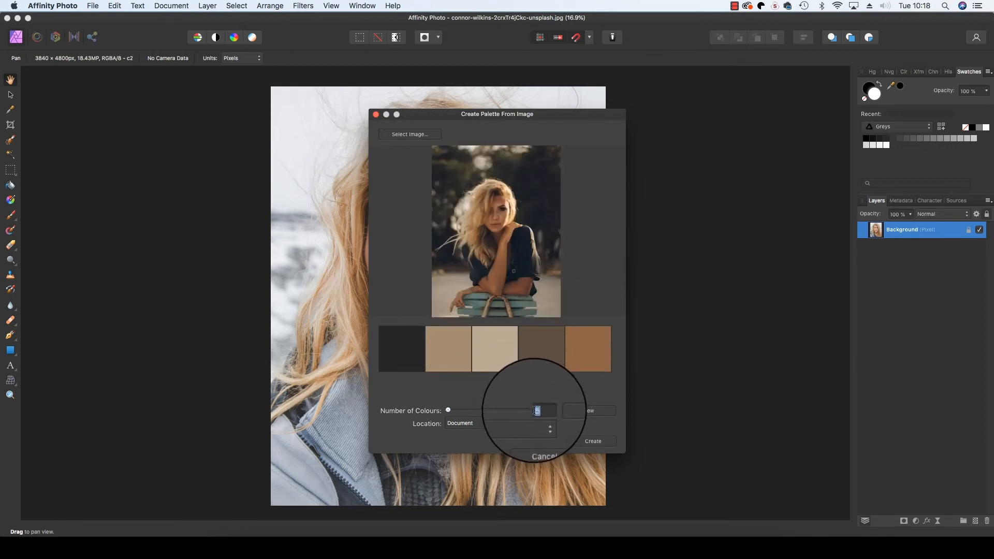
{"action": "type", "text": "3"}
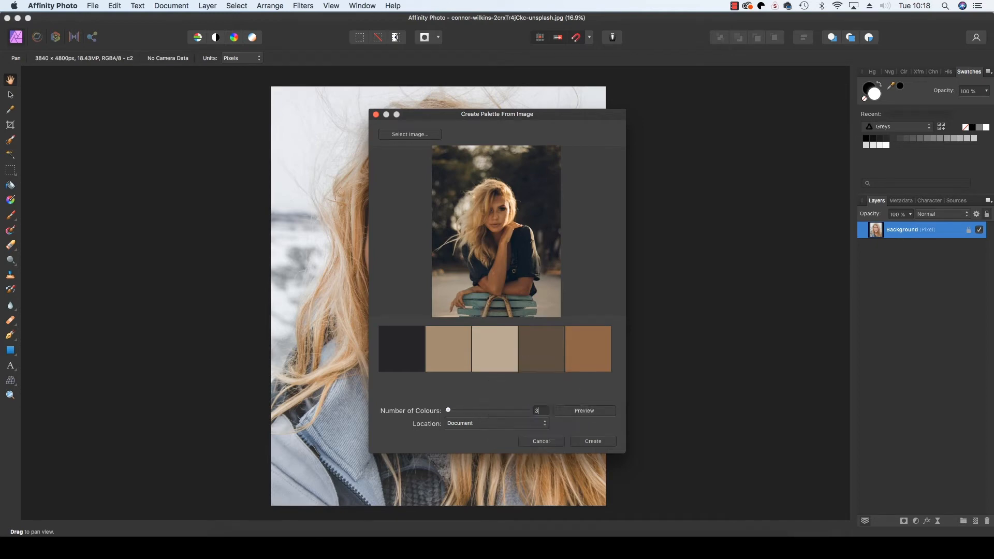
{"action": "left_click", "coordinate": [591, 412]}
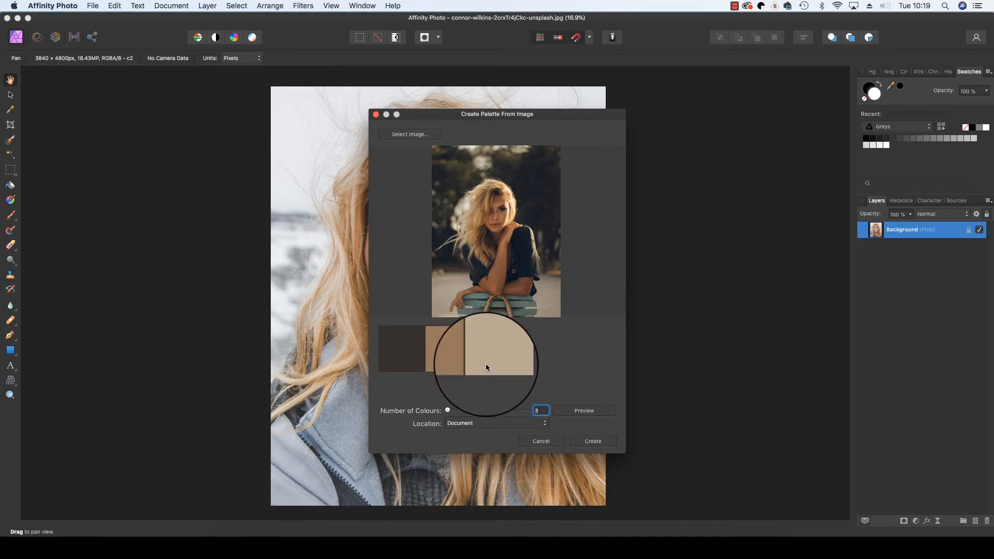
{"action": "left_click", "coordinate": [586, 441]}
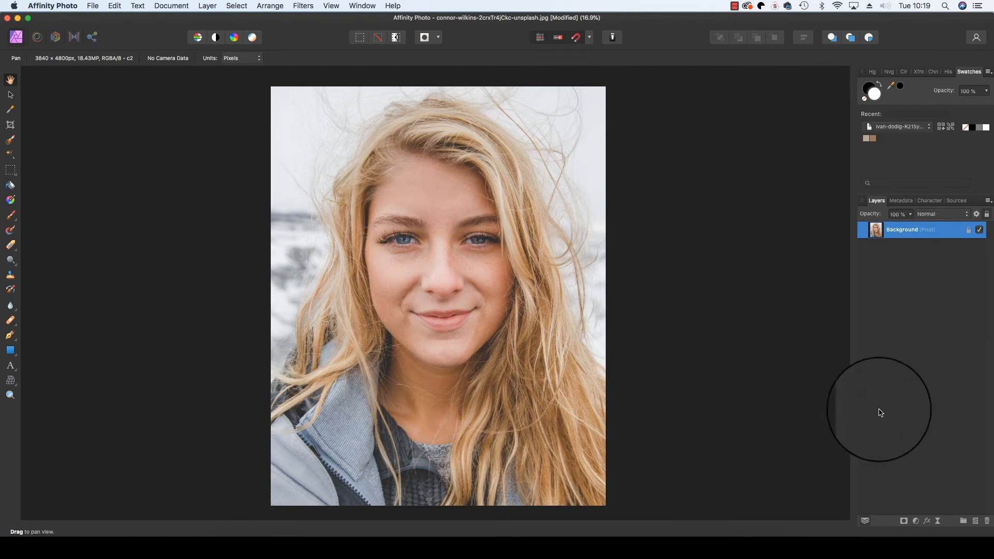
- Add a Gradient Map adjustment layer above the Background and nudge its settings panel up-left
{"action": "left_click", "coordinate": [915, 522]}
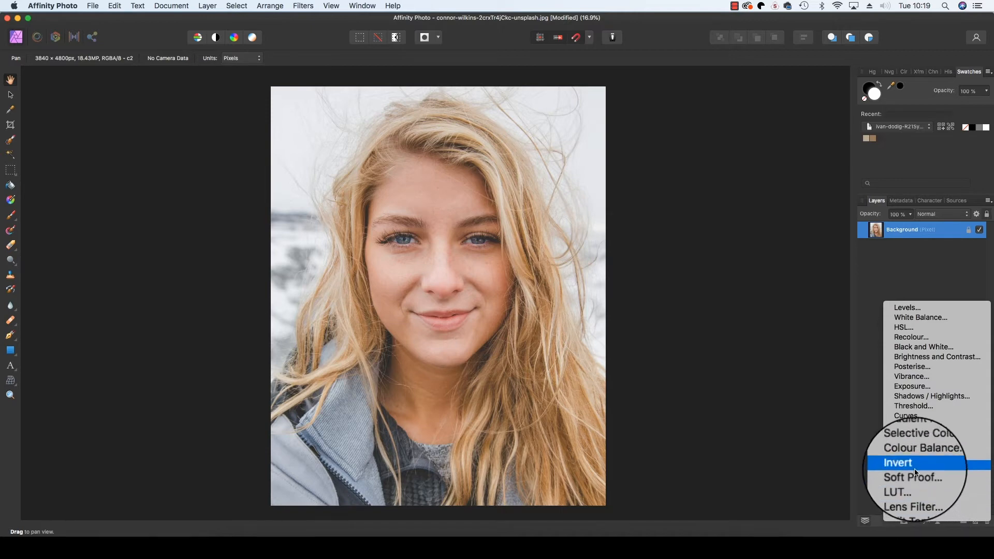
{"action": "left_click", "coordinate": [914, 439]}
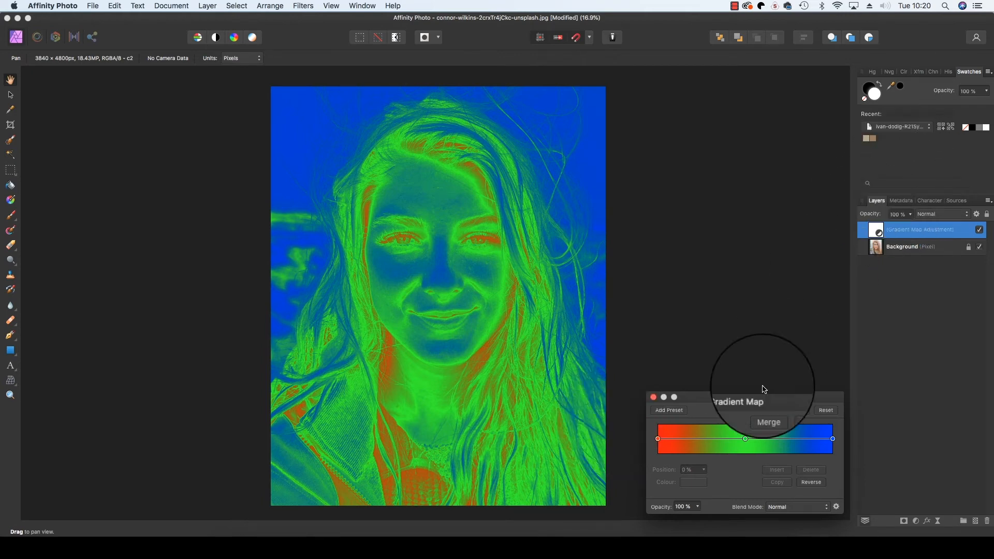
{"action": "left_click_drag", "start_coordinate": [719, 398], "coordinate": [710, 387]}
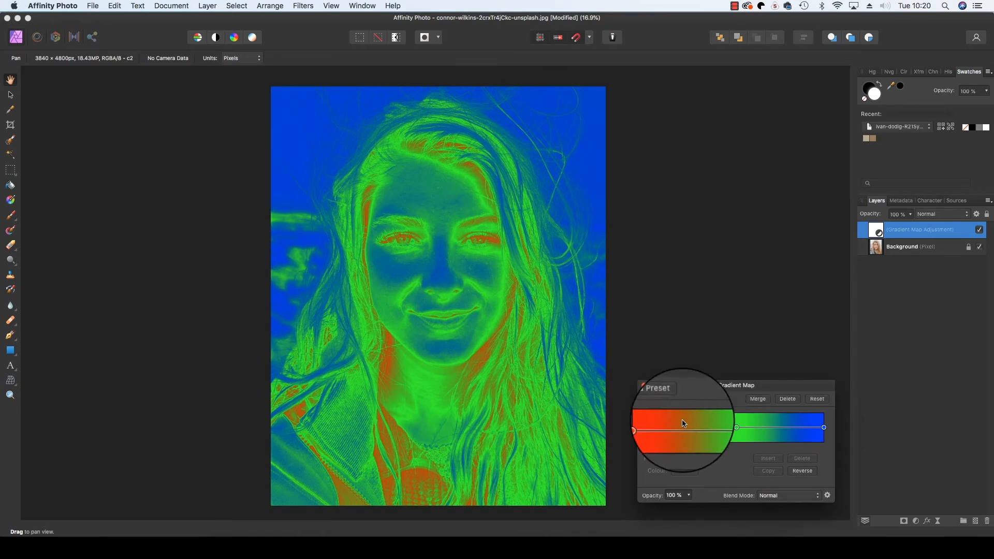
- Recolour the gradient's red starting stop with the dark brown sampled from the palette swatches
{"action": "left_click", "coordinate": [649, 428]}
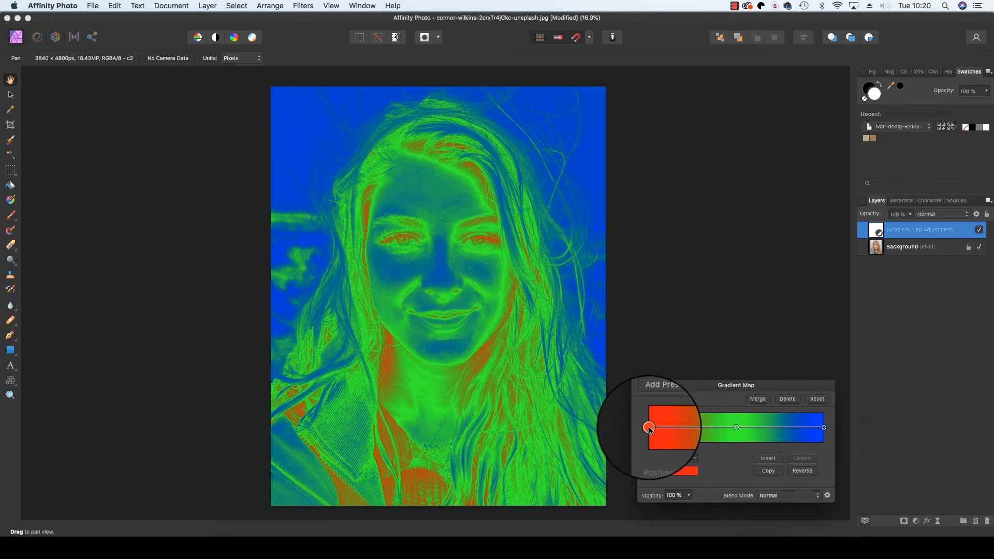
{"action": "left_click", "coordinate": [685, 471]}
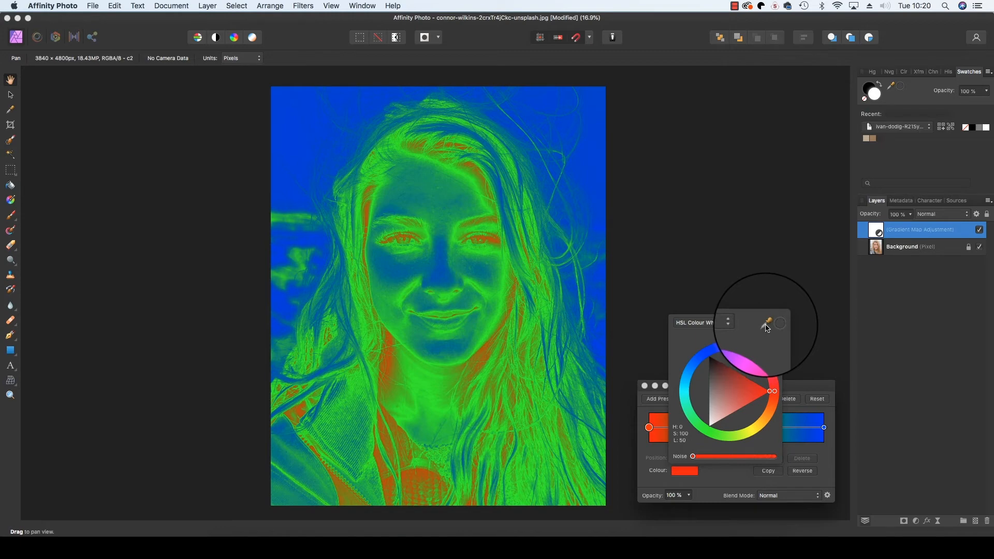
{"action": "left_click_drag", "start_coordinate": [766, 328], "coordinate": [882, 139]}
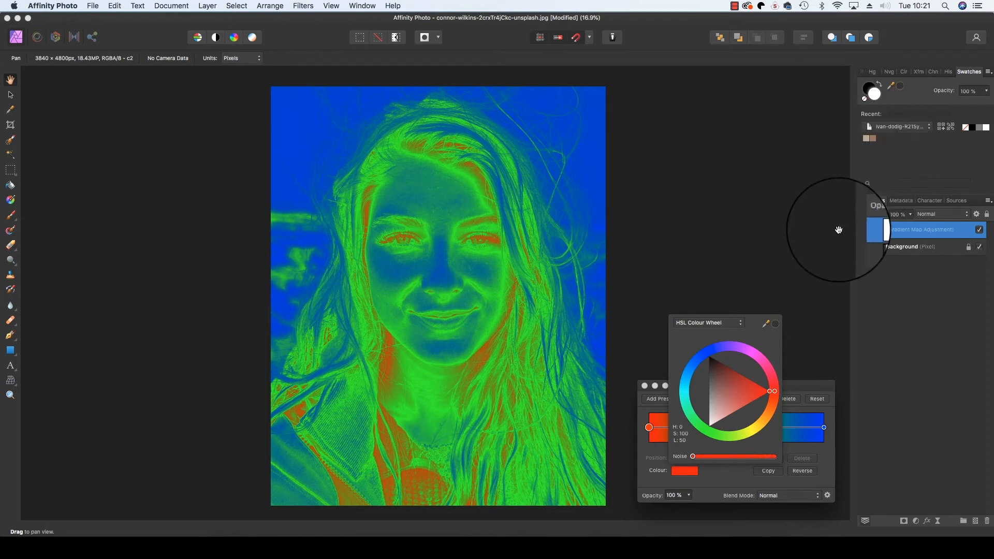
{"action": "left_click", "coordinate": [775, 324]}
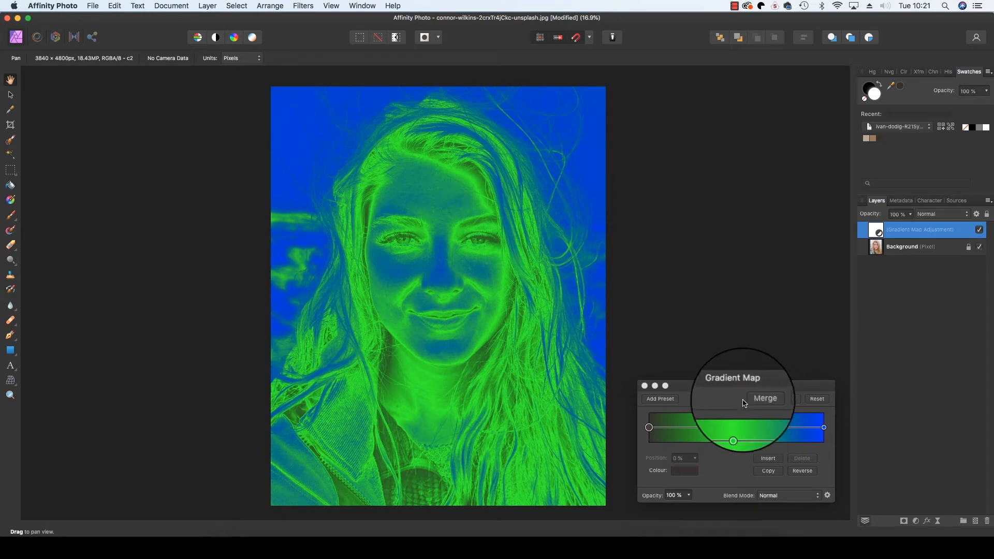
- Recolour the middle green stop with a tan sampled from the palette swatches
{"action": "left_click", "coordinate": [737, 427]}
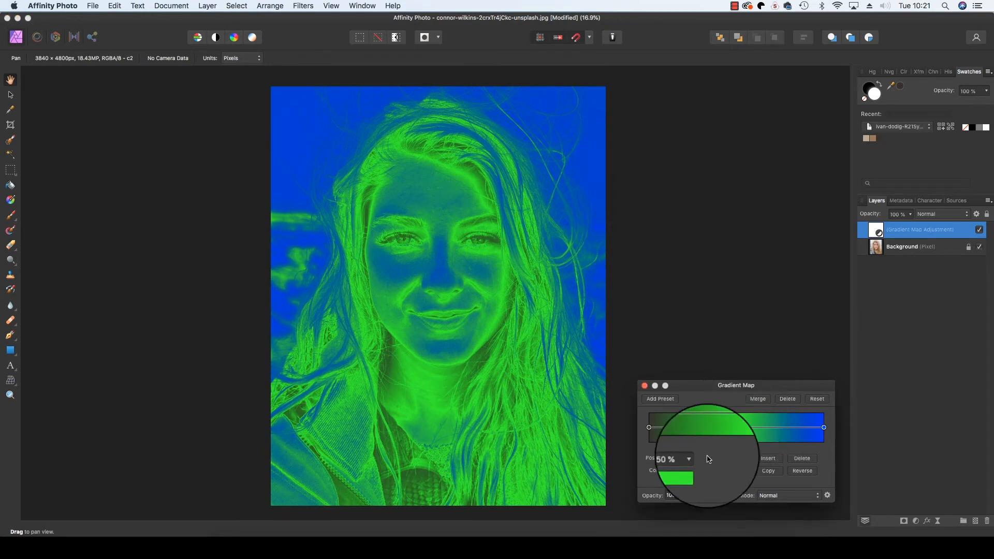
{"action": "left_click", "coordinate": [684, 470]}
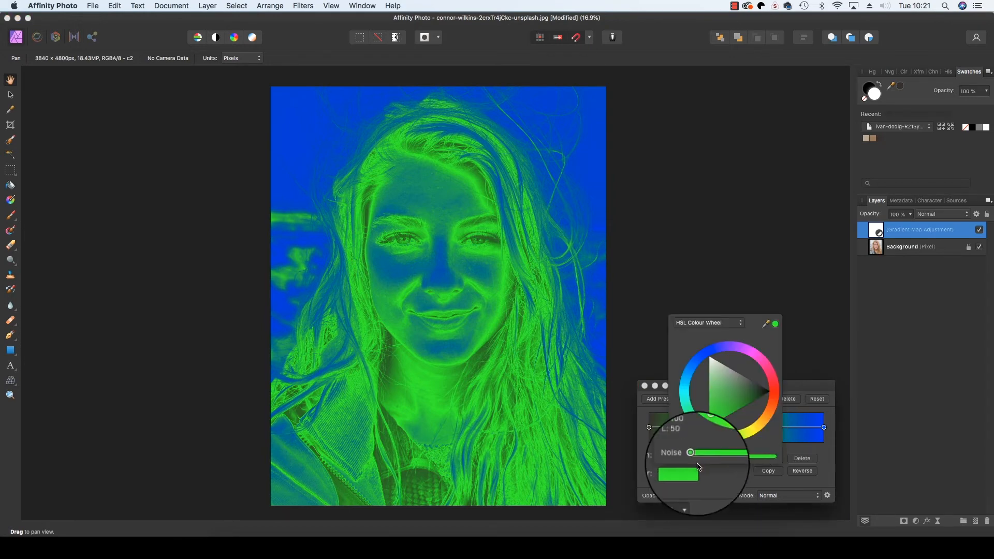
{"action": "left_click_drag", "start_coordinate": [767, 346], "coordinate": [873, 141]}
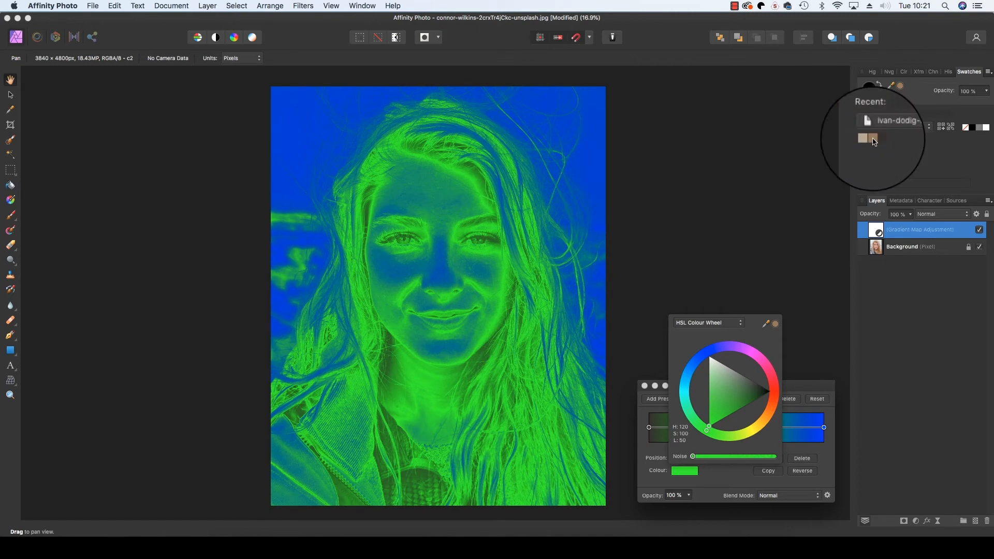
{"action": "left_click", "coordinate": [775, 324]}
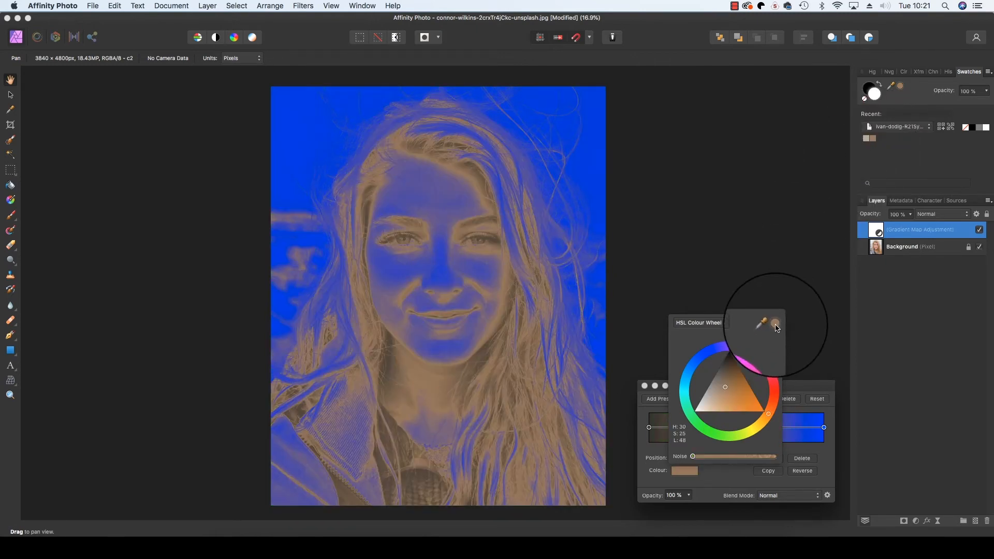
- Give the blue end stop a light beige eyedropped from the Recent swatches, producing a sepia look
{"action": "left_click", "coordinate": [824, 427]}
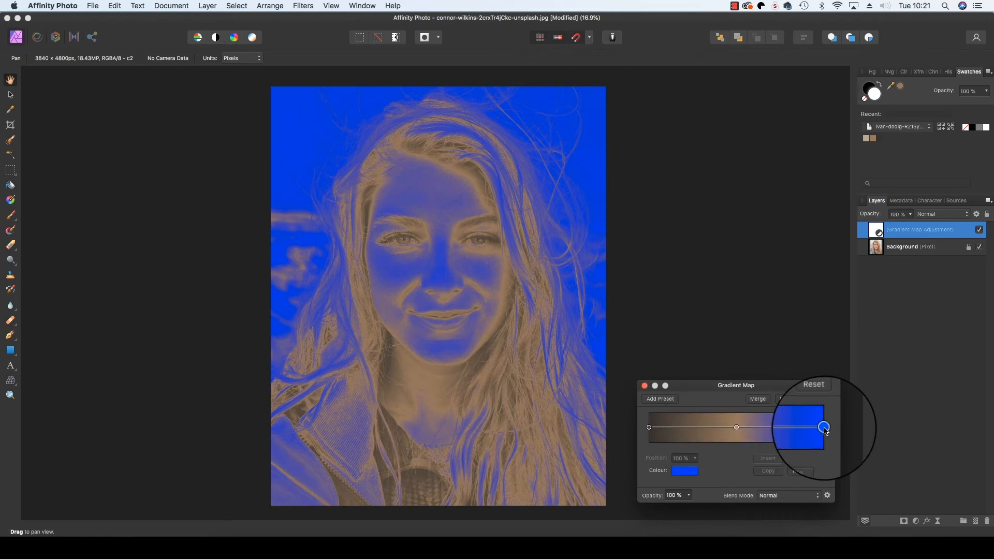
{"action": "left_click", "coordinate": [685, 471]}
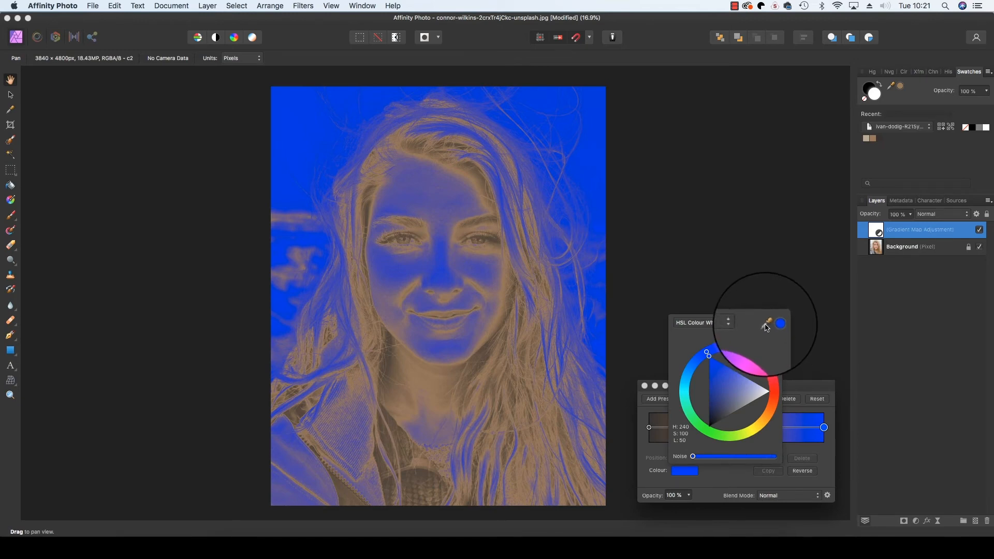
{"action": "left_click_drag", "start_coordinate": [766, 325], "coordinate": [865, 138]}
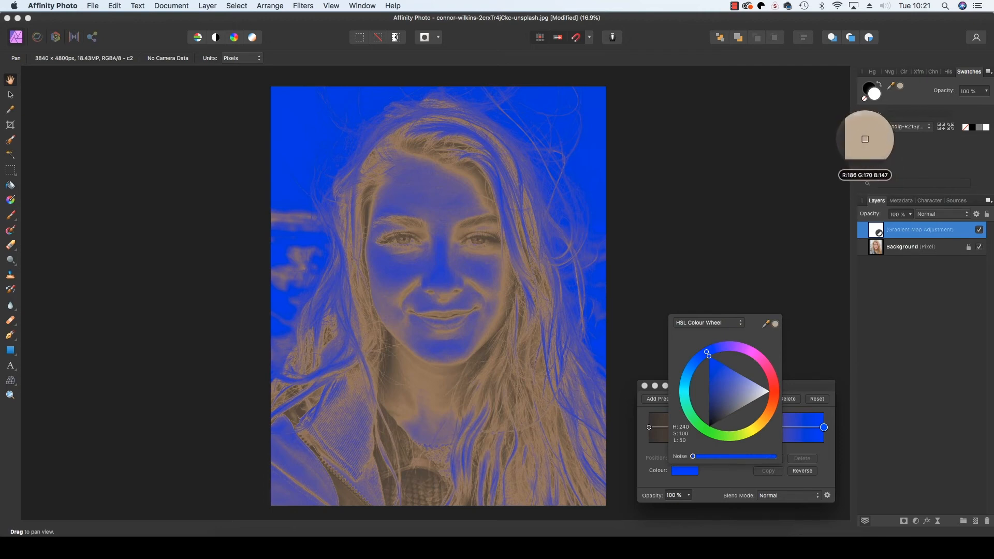
{"action": "left_click_drag", "start_coordinate": [865, 138], "coordinate": [866, 142]}
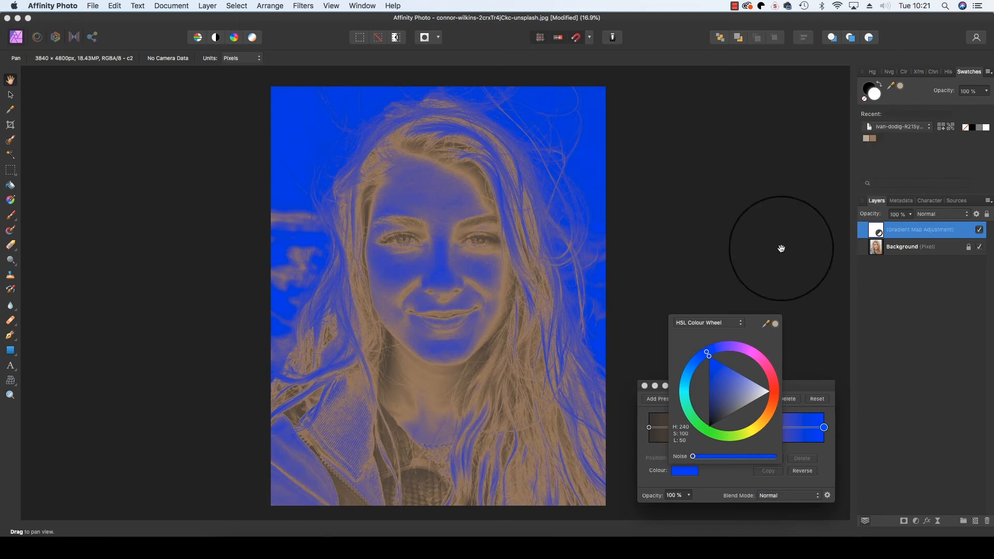
{"action": "left_click", "coordinate": [775, 324]}
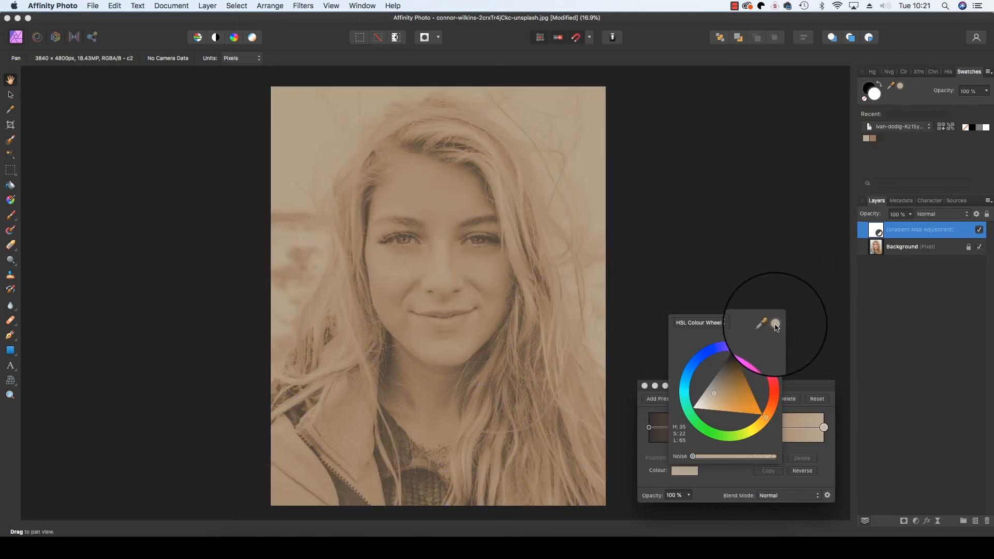
{"action": "left_click", "coordinate": [795, 390]}
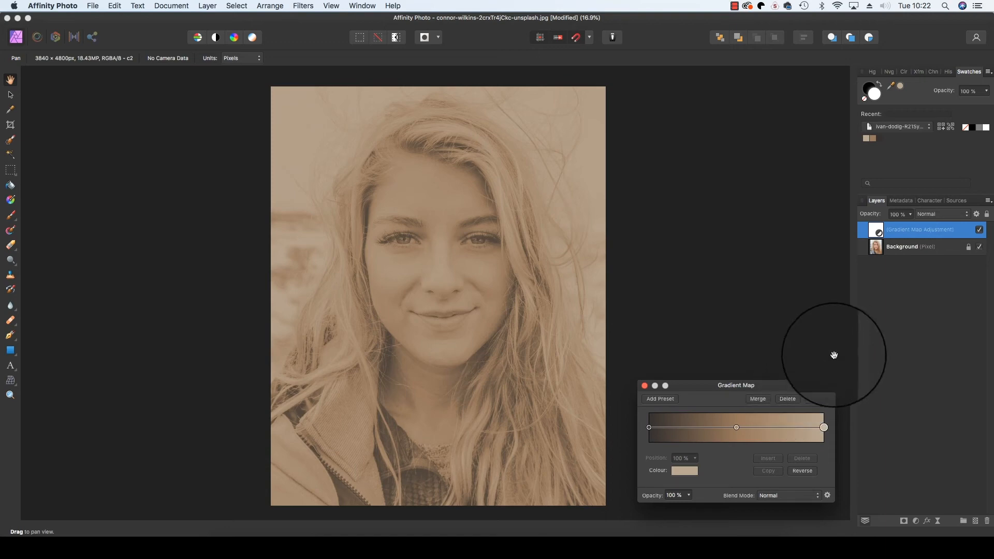
- Set the Gradient Map layer to Overlay blend mode and toggle its visibility to compare
{"action": "left_click", "coordinate": [937, 218]}
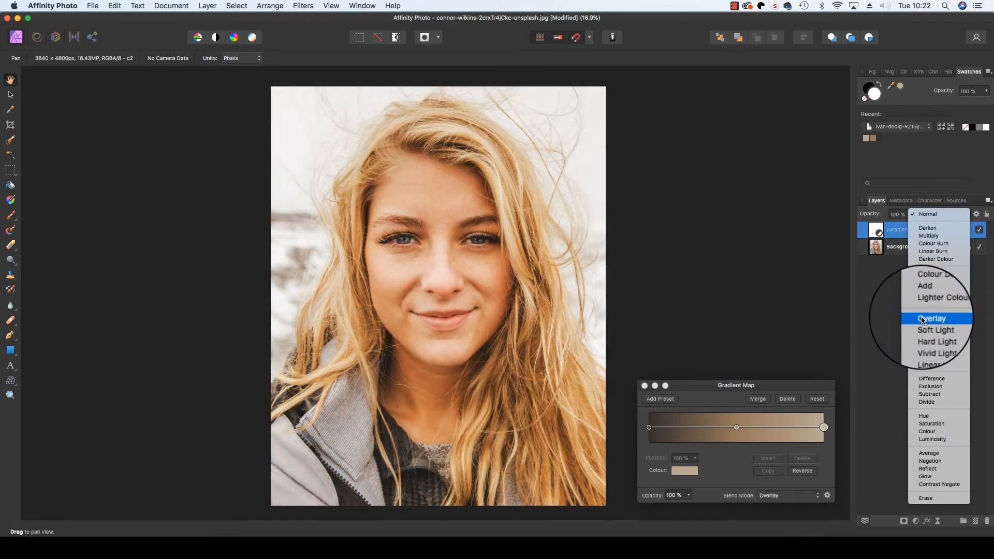
{"action": "left_click", "coordinate": [938, 320]}
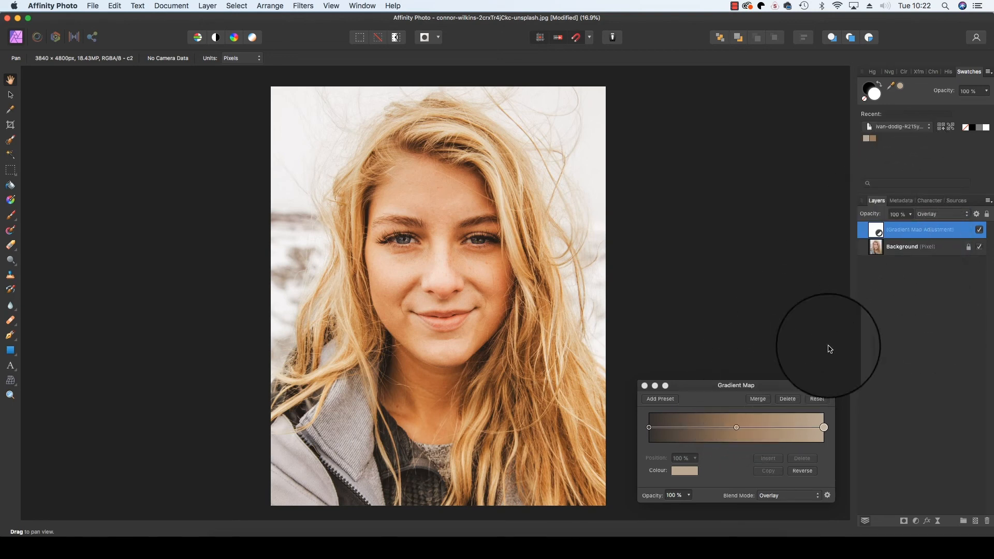
{"action": "left_click", "coordinate": [979, 231]}
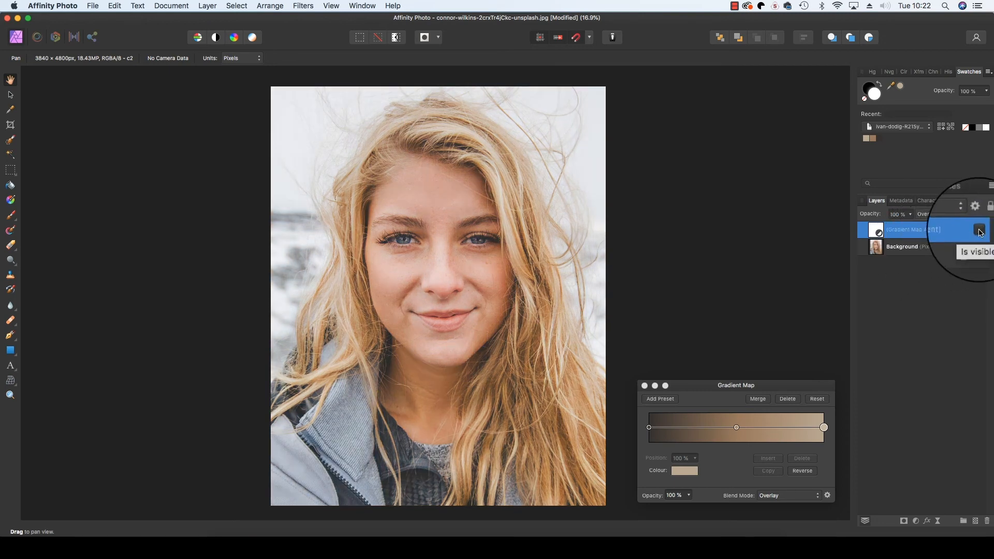
{"action": "left_click", "coordinate": [980, 230]}
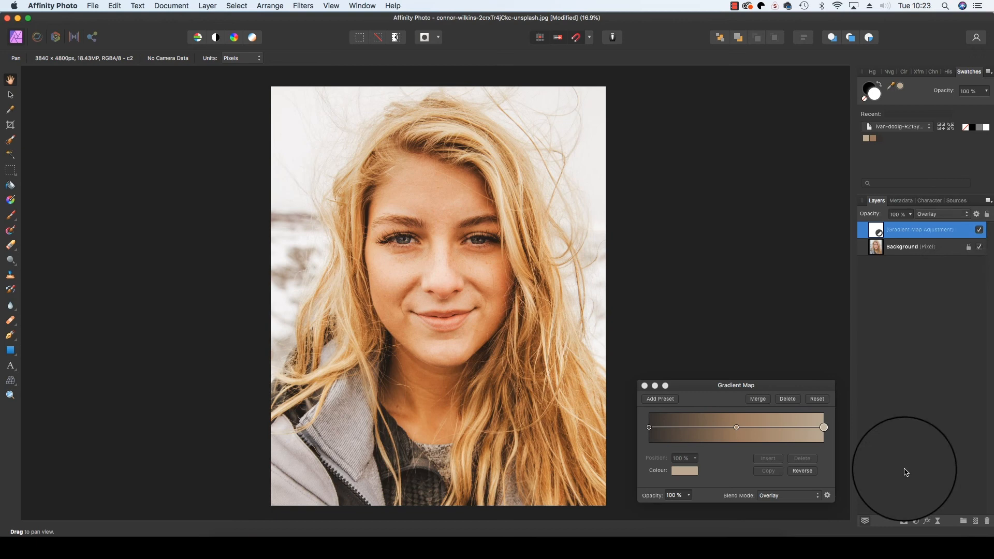
- Add a Brightness/Contrast adjustment set to 7% brightness and 14% contrast
{"action": "left_click", "coordinate": [915, 521]}
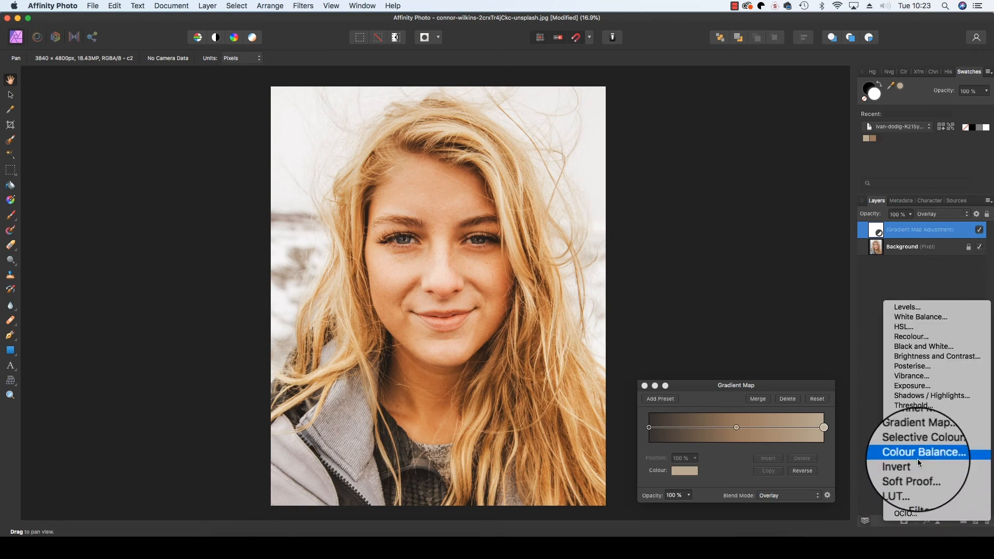
{"action": "left_click", "coordinate": [923, 357]}
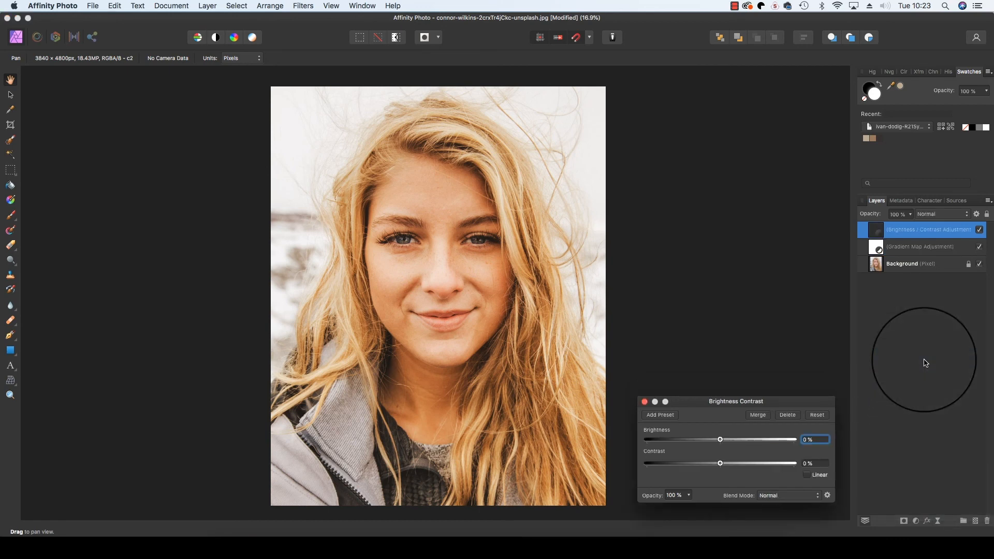
{"action": "left_click_drag", "start_coordinate": [720, 463], "coordinate": [726, 439]}
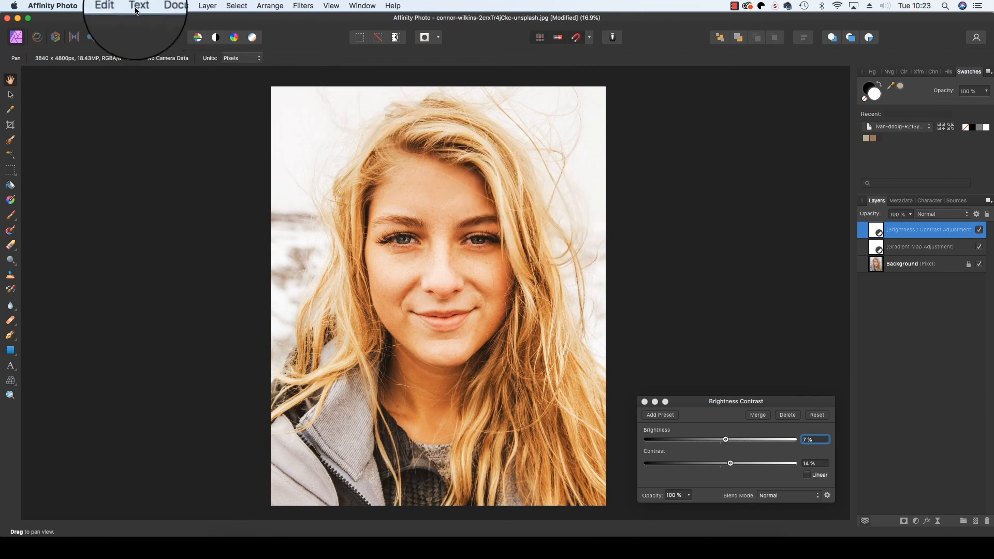
- Open File > Export to reach the JPEG Best-quality export settings
{"action": "left_click", "coordinate": [92, 5]}
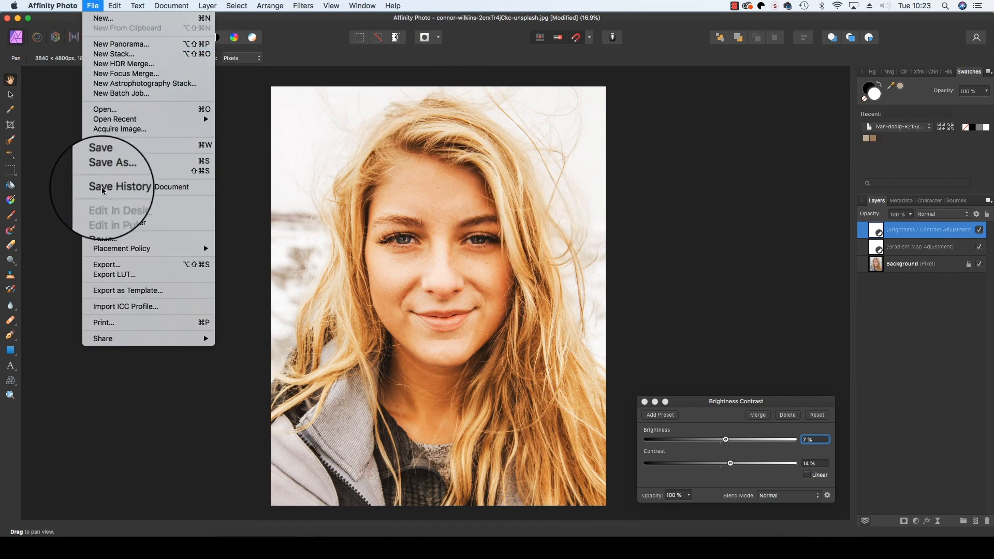
{"action": "left_click", "coordinate": [111, 267]}
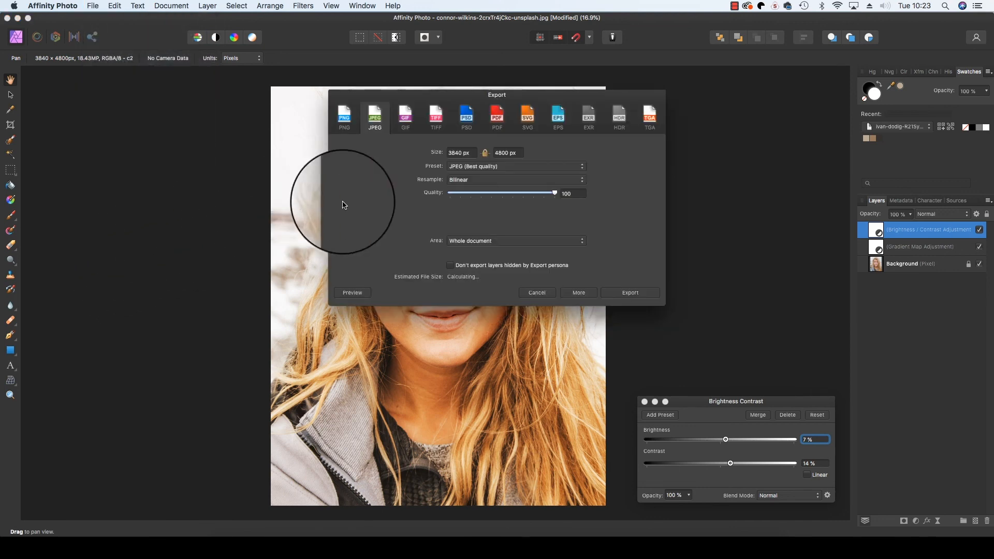